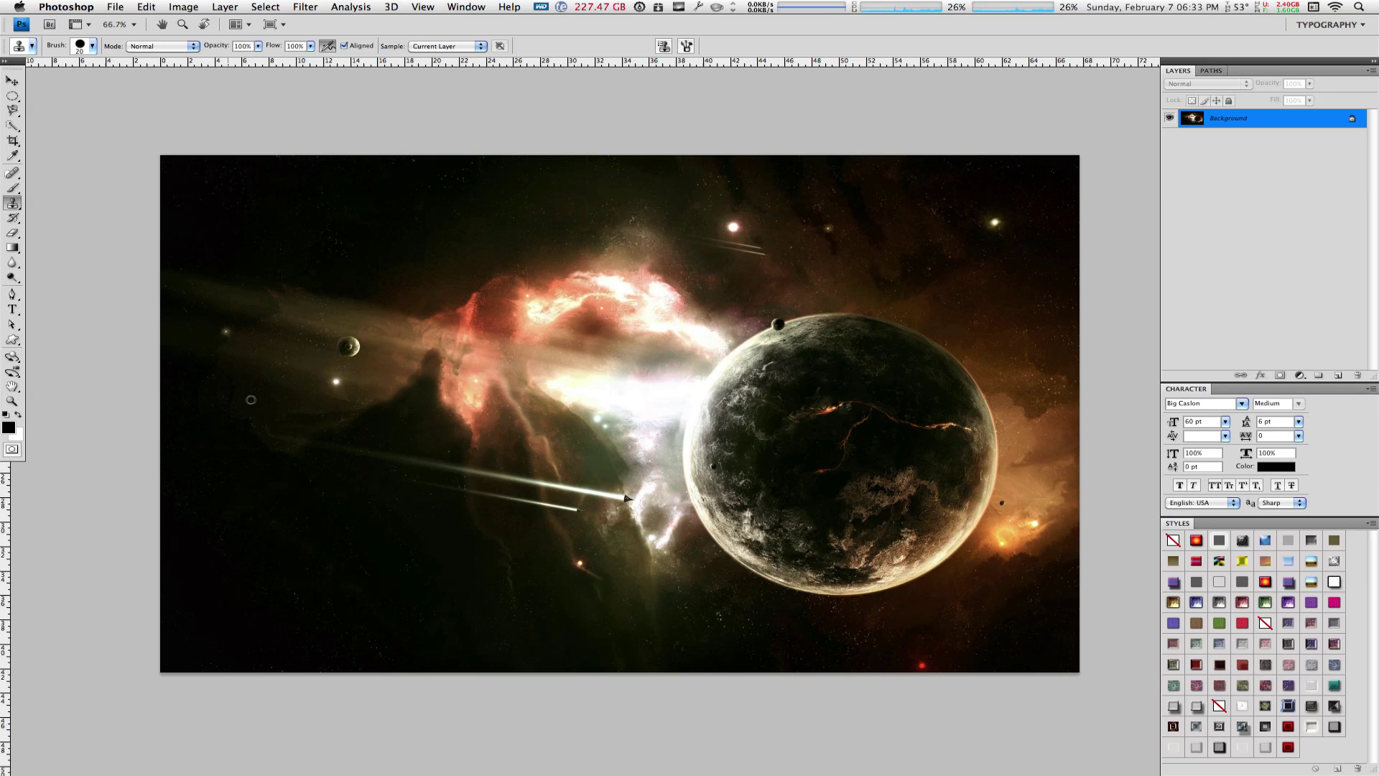
Try covering the small planet beside the red nebula with a single dab of black using the Brush tool
{"action": "key", "text": "b"}
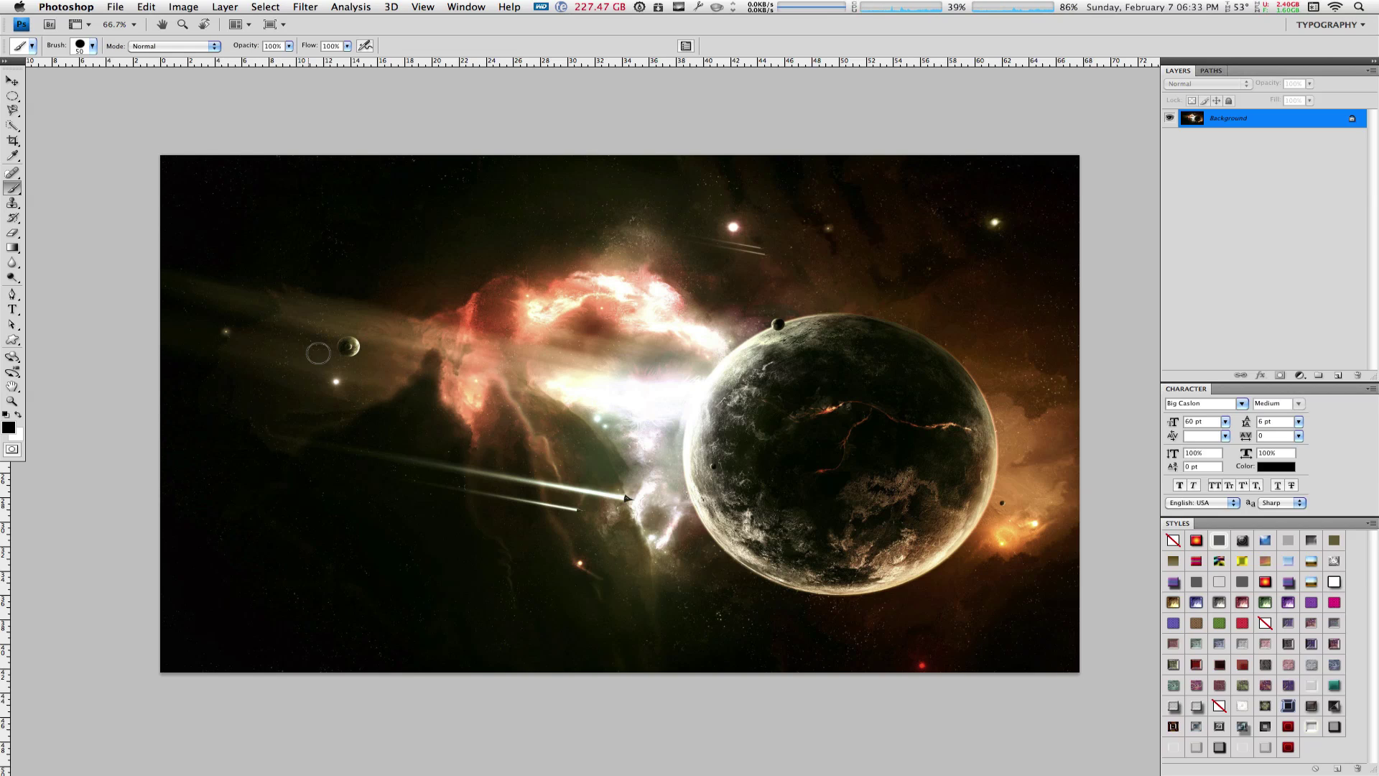
{"action": "left_click", "coordinate": [349, 348]}
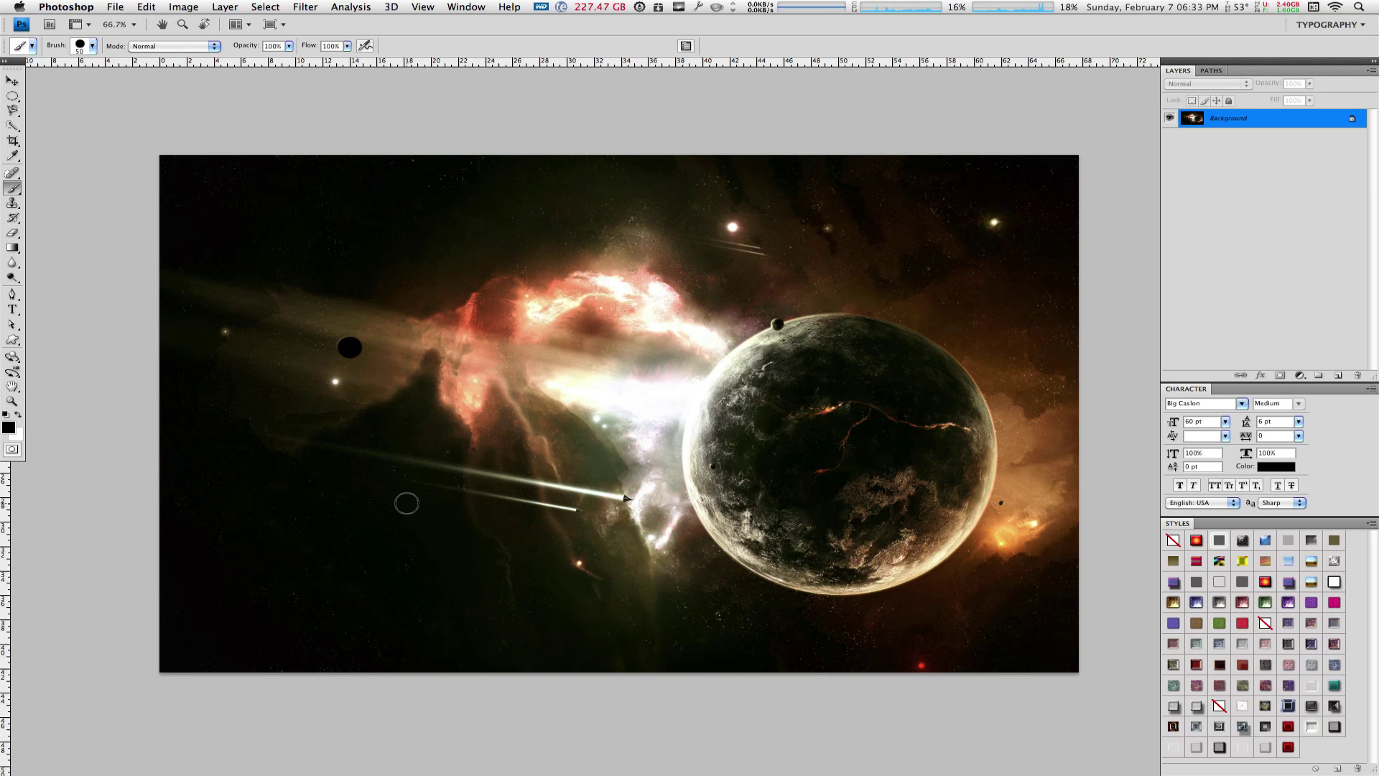
{"action": "key", "text": "ctrl+z"}
Set up the Clone Stamp tool with the soft 27 px round brush for retouching the small planet beside the nebula
{"action": "left_click", "coordinate": [13, 206]}
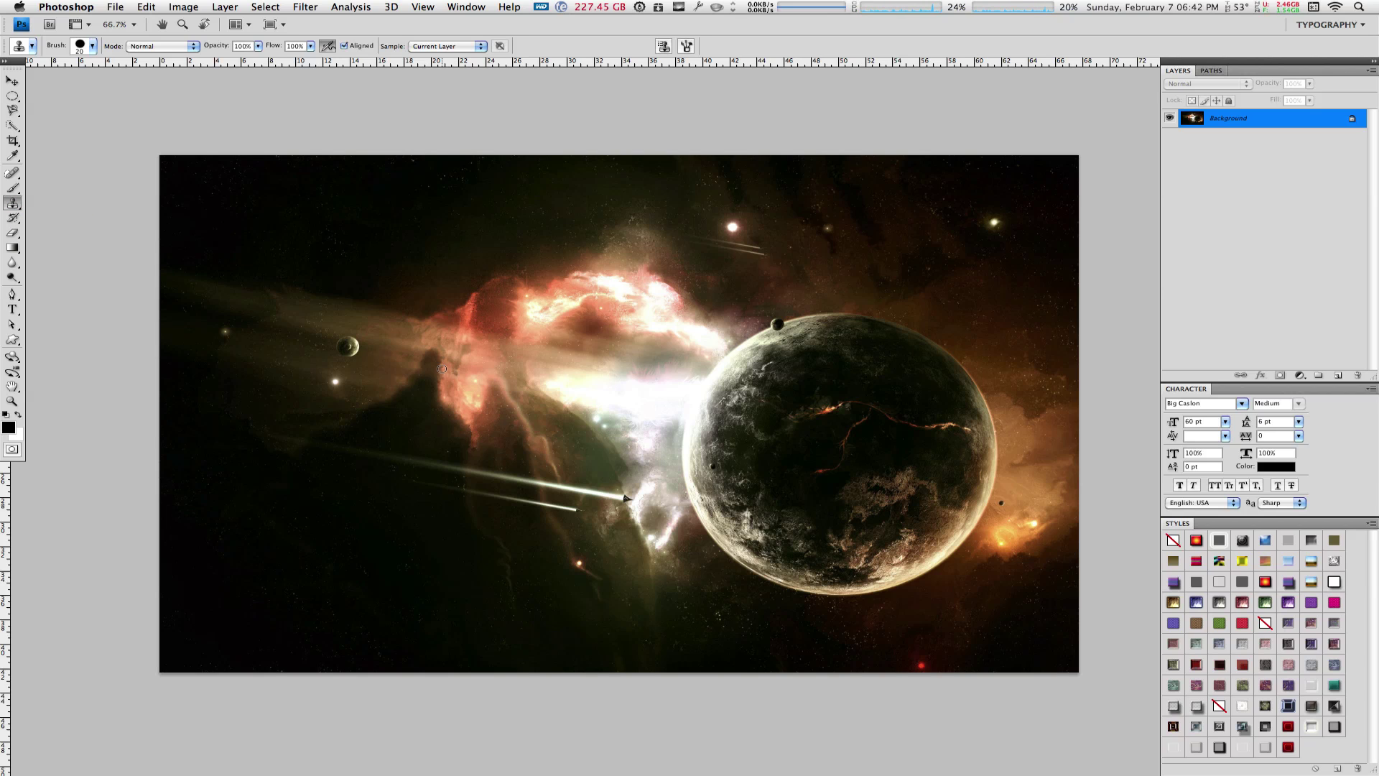
{"action": "key", "text": "super+plus"}
{"action": "key", "text": "super+plus"}
{"action": "left_click_drag", "start_coordinate": [442, 300], "coordinate": [755, 356]}
{"action": "scroll", "coordinate": [597, 410], "scroll_direction": "left", "scroll_amount": 10}
{"action": "scroll", "coordinate": [477, 367], "scroll_direction": "down", "scroll_amount": 2}
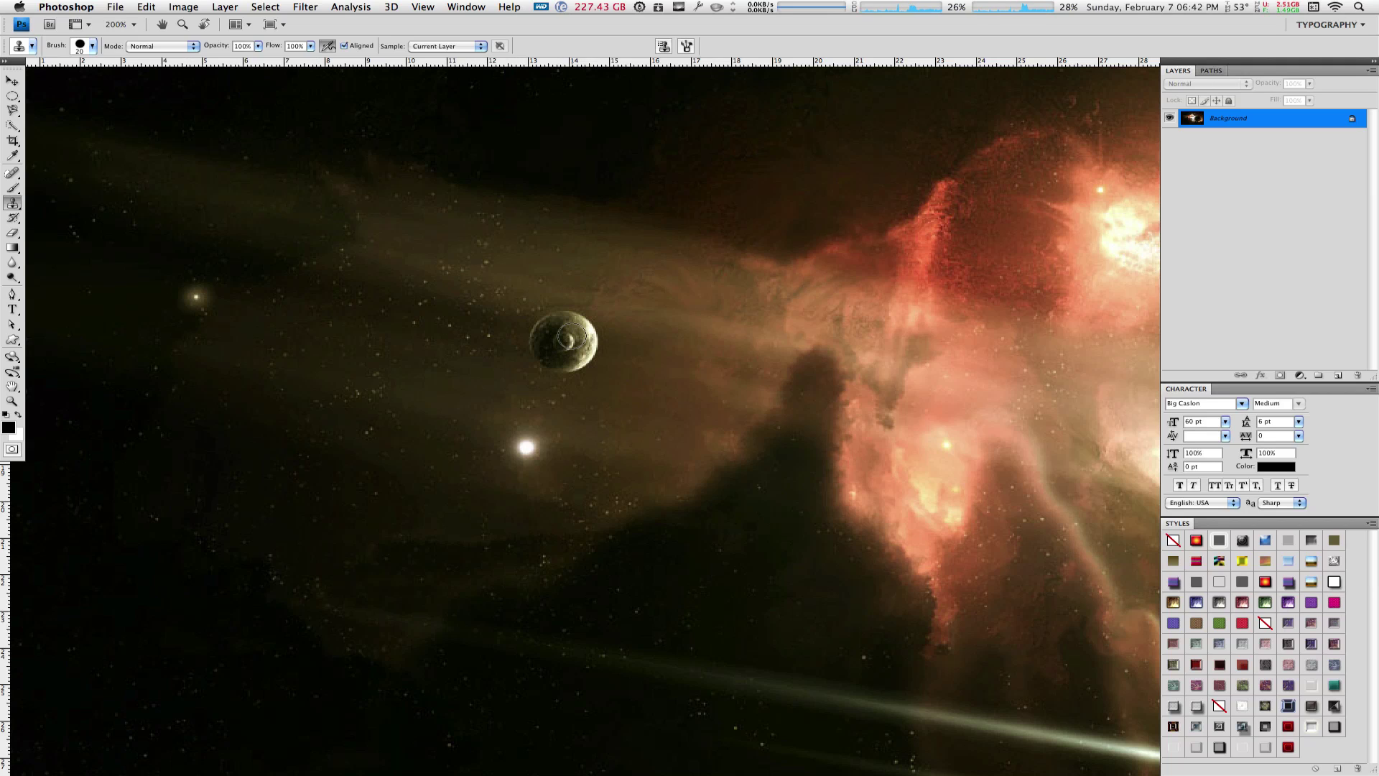
{"action": "left_click", "coordinate": [506, 318], "text": "alt"}
{"action": "key", "text": "bracketright"}
{"action": "key", "text": "bracketright"}
{"action": "left_click", "coordinate": [82, 46]}
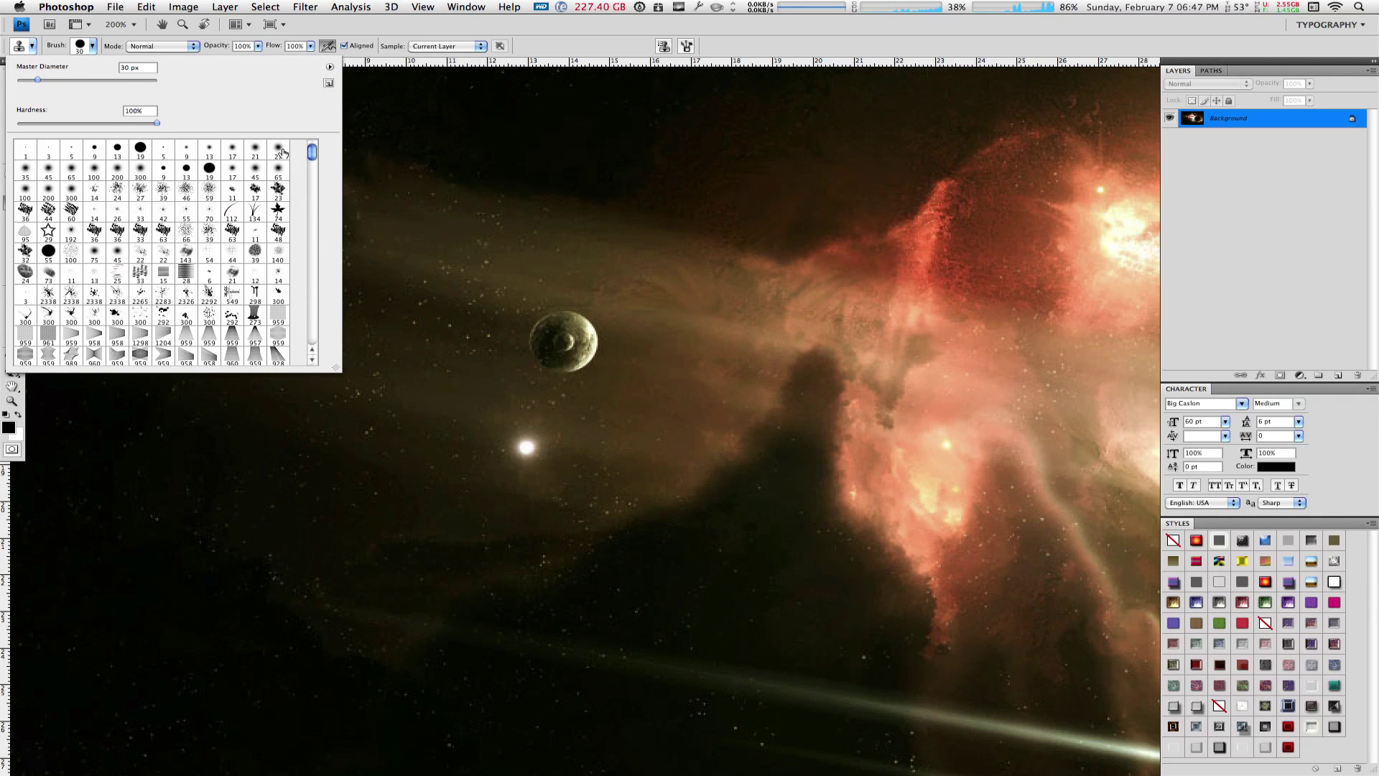
{"action": "left_click", "coordinate": [282, 153]}
{"action": "left_click", "coordinate": [82, 47]}
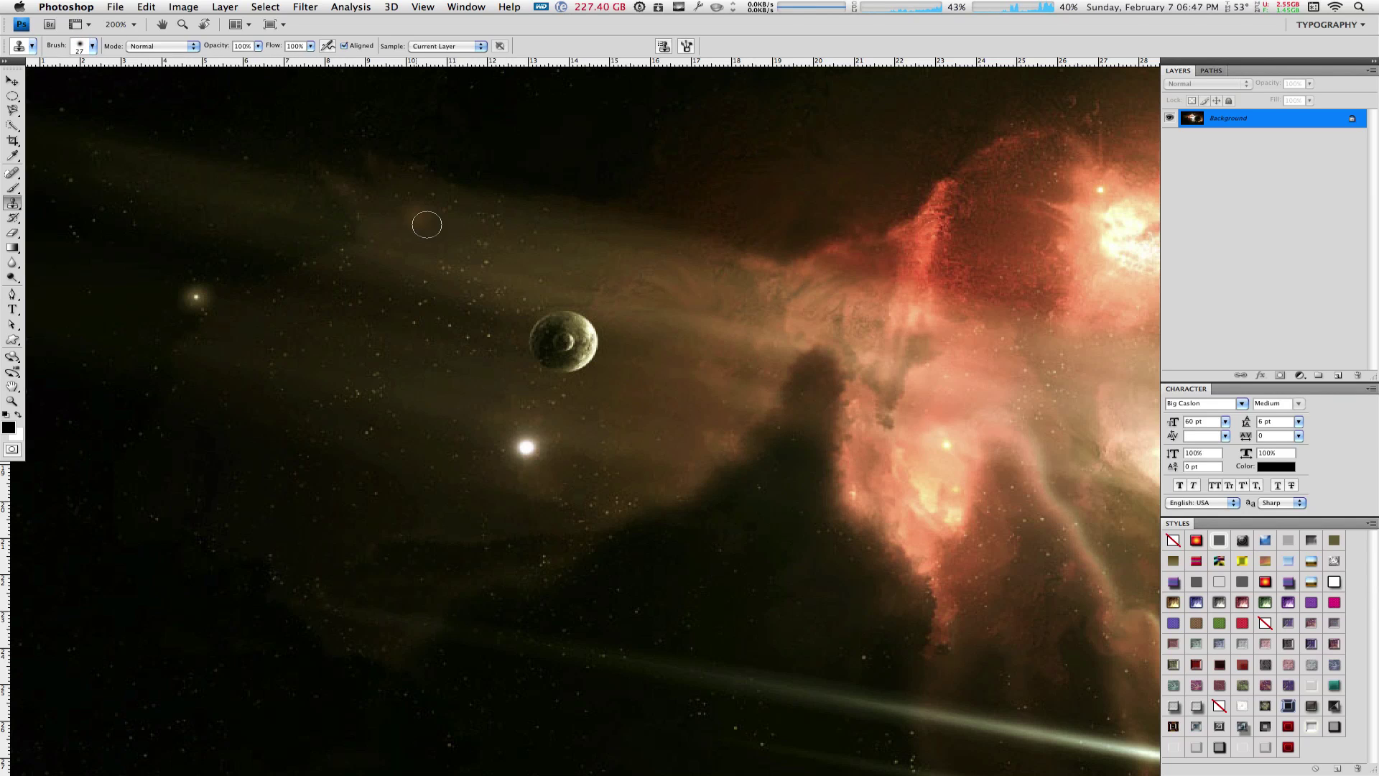
Enlarge the clone brush to 60 px and cover the small planet with sky sampled from just beside it
{"action": "key", "text": "]"}
{"action": "key", "text": "]"}
{"action": "key", "text": "]"}
{"action": "key", "text": "]"}
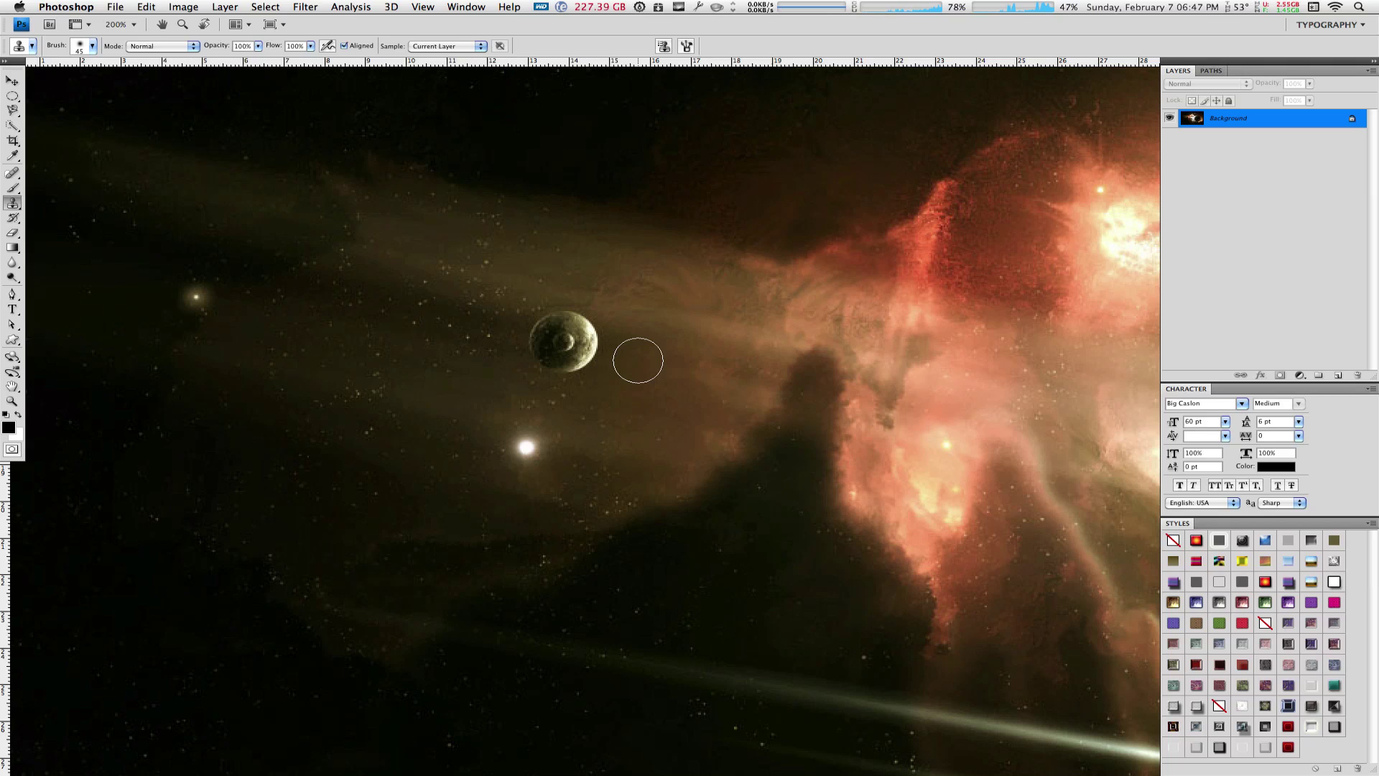
{"action": "key", "text": "bracketleft"}
{"action": "key", "text": "bracketright"}
{"action": "key", "text": "bracketright"}
{"action": "left_click", "coordinate": [654, 378], "text": "alt"}
{"action": "mouse_move", "coordinate": [564, 335]}
{"action": "left_mouse_down"}
{"action": "mouse_move", "coordinate": [654, 375]}
{"action": "mouse_move", "coordinate": [635, 377]}
{"action": "mouse_move", "coordinate": [650, 400]}
{"action": "mouse_move", "coordinate": [572, 352]}
{"action": "mouse_move", "coordinate": [570, 327]}
{"action": "mouse_move", "coordinate": [585, 334]}
{"action": "mouse_move", "coordinate": [558, 359]}
{"action": "mouse_move", "coordinate": [546, 320]}
{"action": "left_mouse_up"}
{"action": "key", "text": "super+minus"}
{"action": "key", "text": "super+minus"}
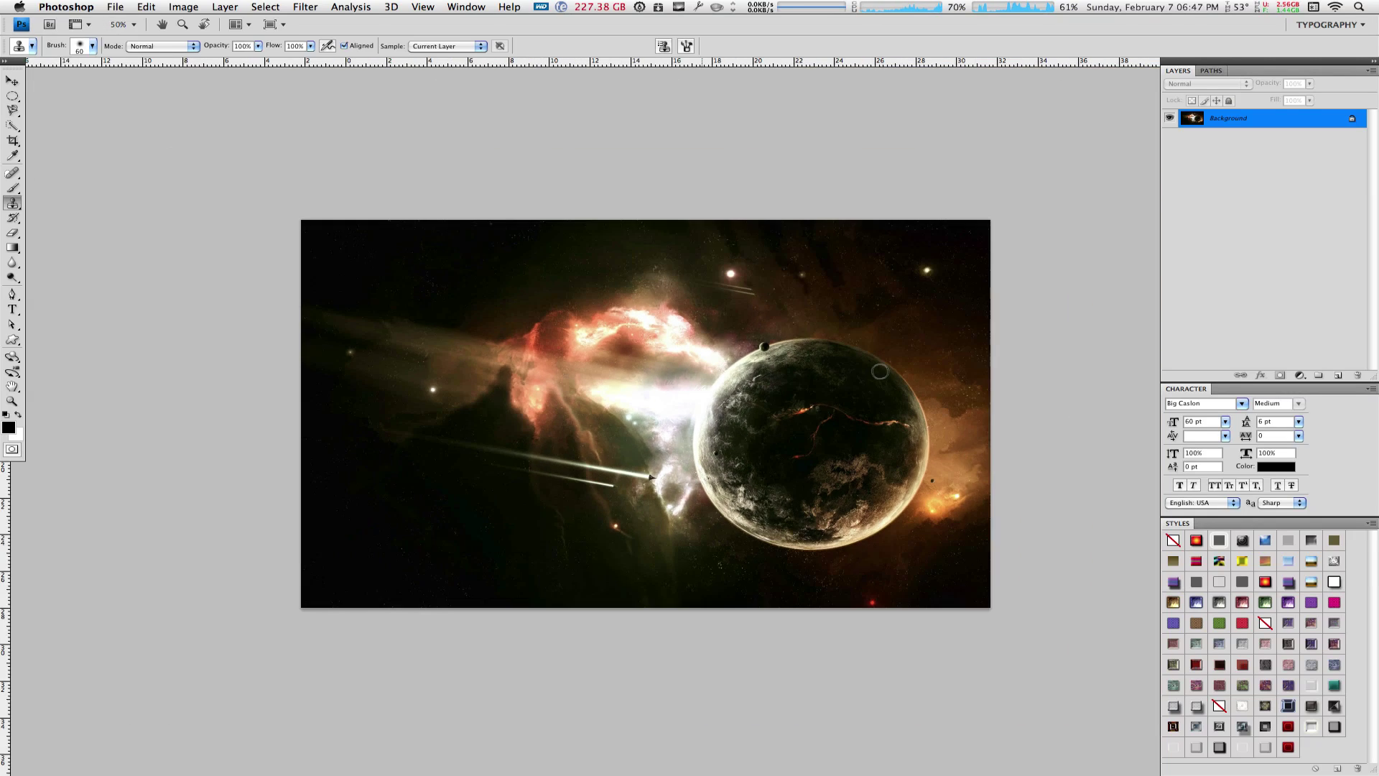
Clone nearby nebula texture over the visible edges of the patch where the small planet was removed
{"action": "key", "text": "super+plus"}
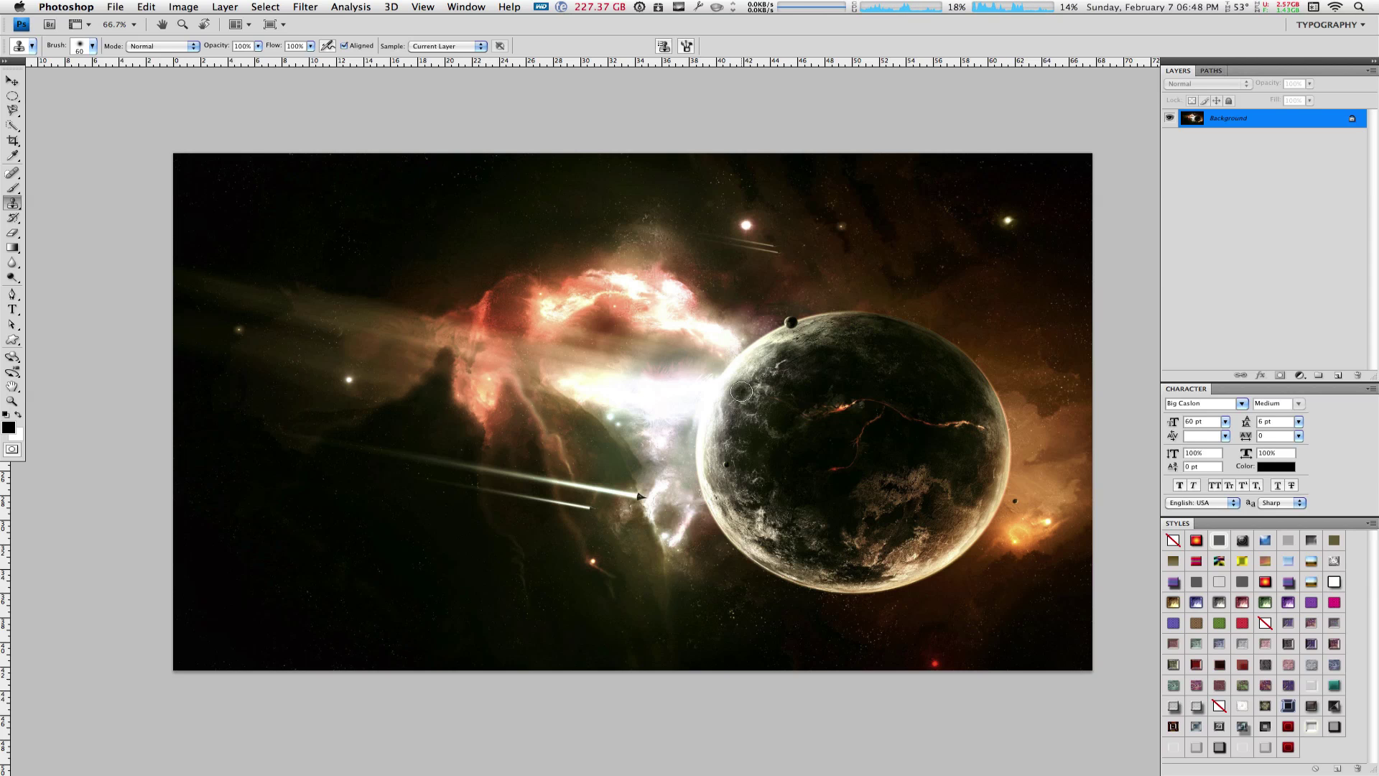
{"action": "key", "text": "super+plus"}
{"action": "key", "text": "super+plus"}
{"action": "scroll", "coordinate": [226, 314], "scroll_direction": "left", "scroll_amount": 10}
{"action": "scroll", "coordinate": [226, 313], "scroll_direction": "up", "scroll_amount": 3}
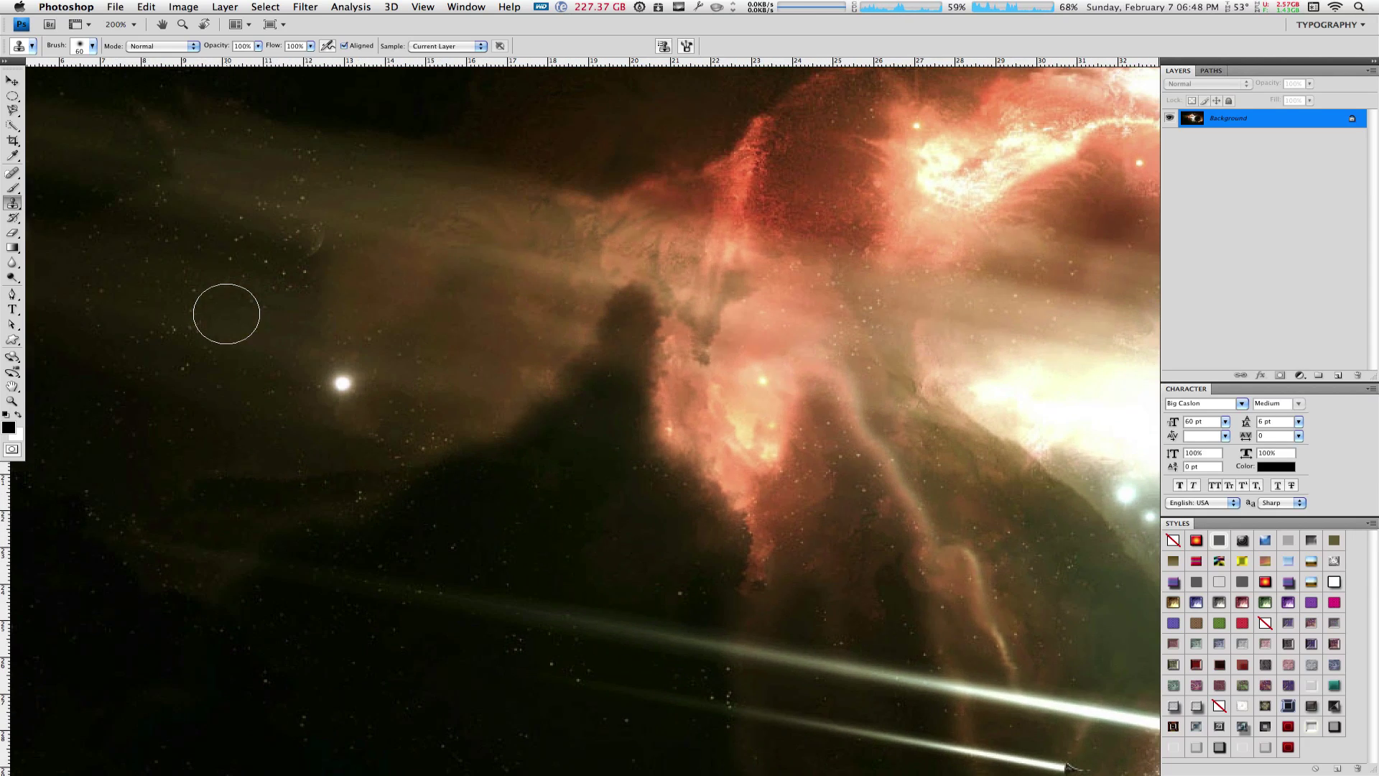
{"action": "scroll", "coordinate": [226, 314], "scroll_direction": "up", "scroll_amount": 3}
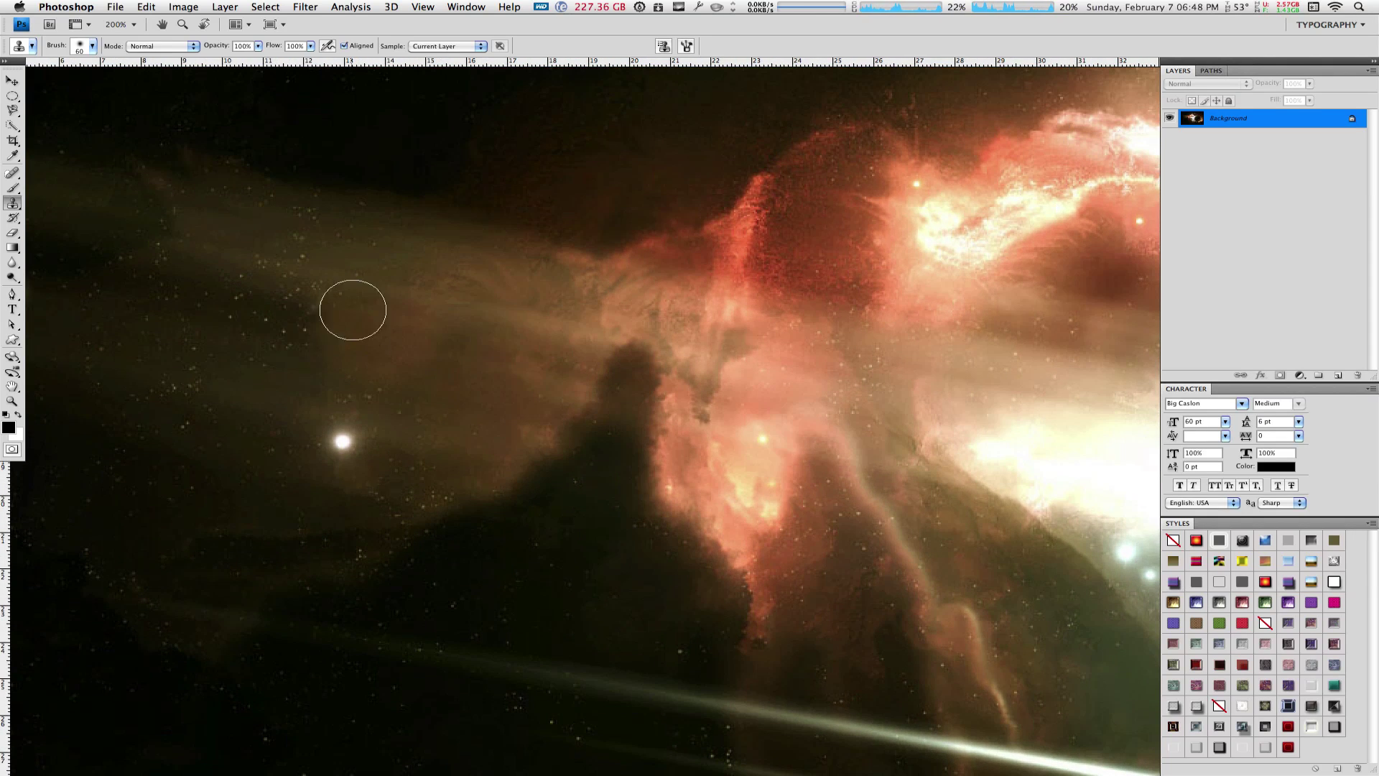
{"action": "left_click", "coordinate": [363, 289], "text": "alt"}
{"action": "left_click", "coordinate": [355, 273], "text": "alt"}
{"action": "left_click", "coordinate": [371, 311]}
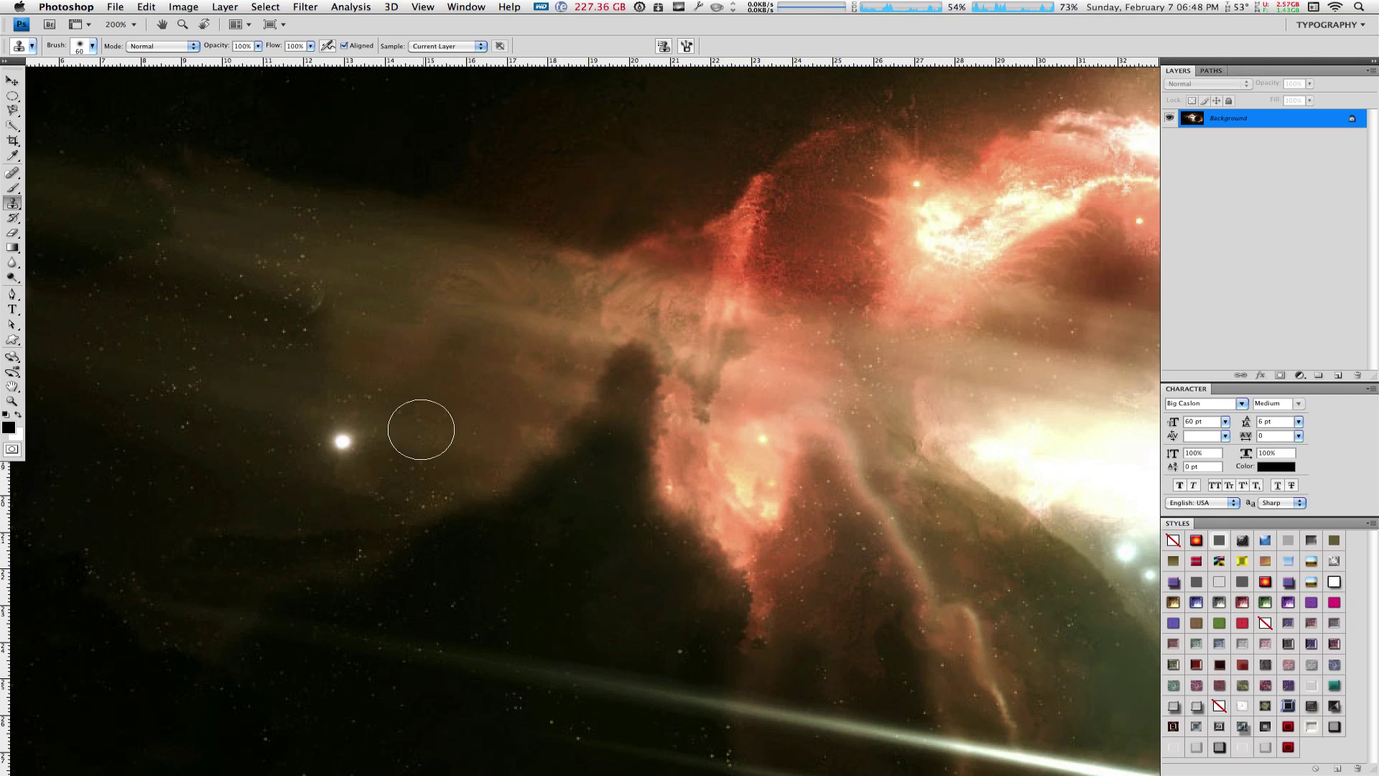
{"action": "left_click_drag", "start_coordinate": [360, 354], "coordinate": [361, 366]}
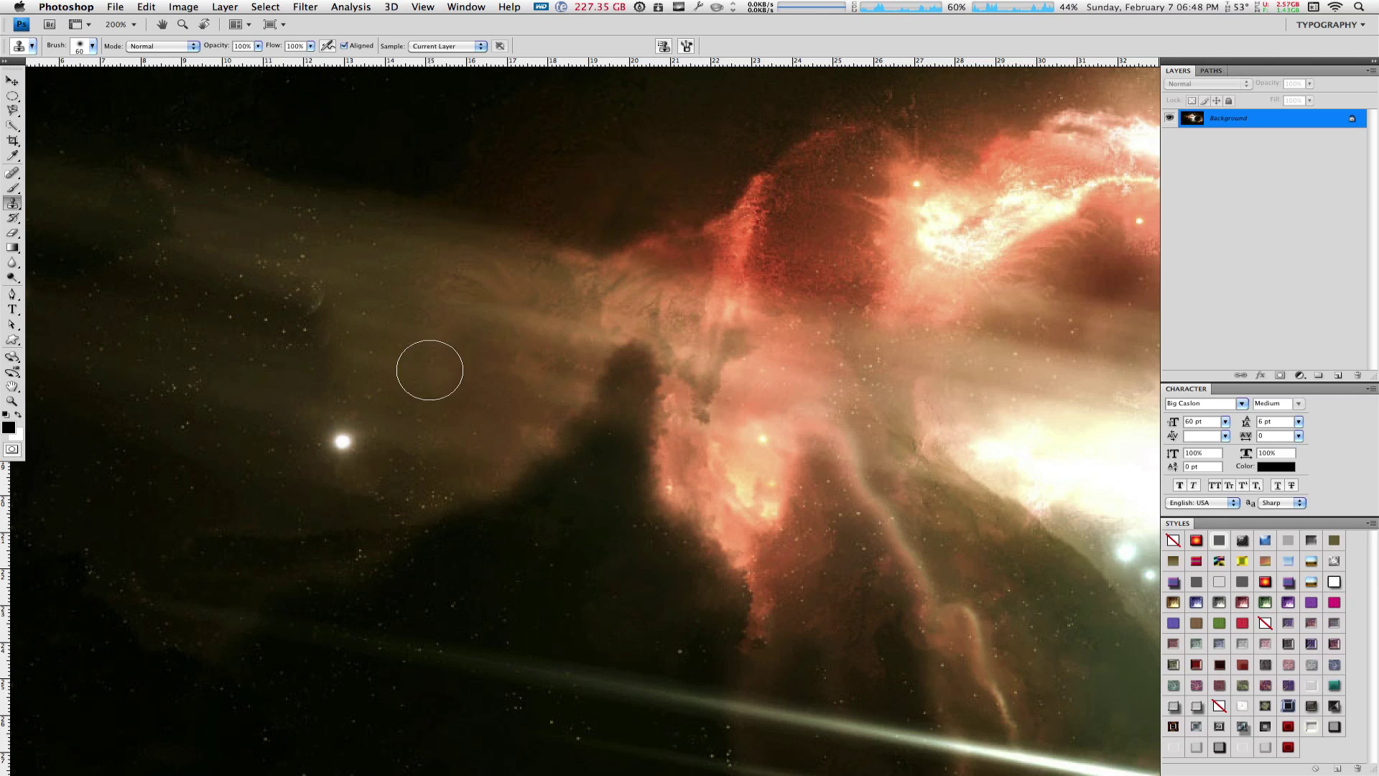
{"action": "key", "text": "super+minus"}
{"action": "key", "text": "super+minus"}
{"action": "key", "text": "super+minus"}
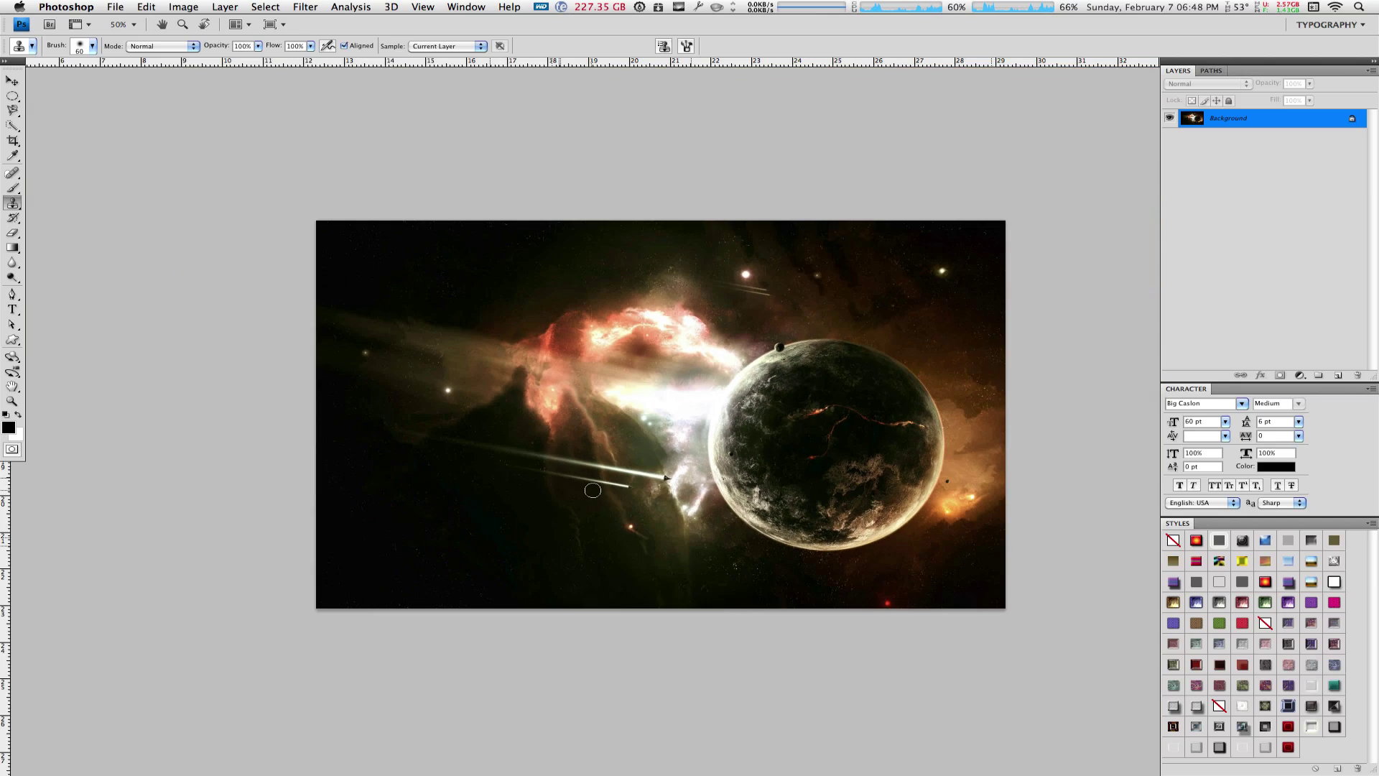
Switch the Clone Stamp to the hard 19 px round brush for the small moon on the large planet's rim
{"action": "key", "text": "super+plus"}
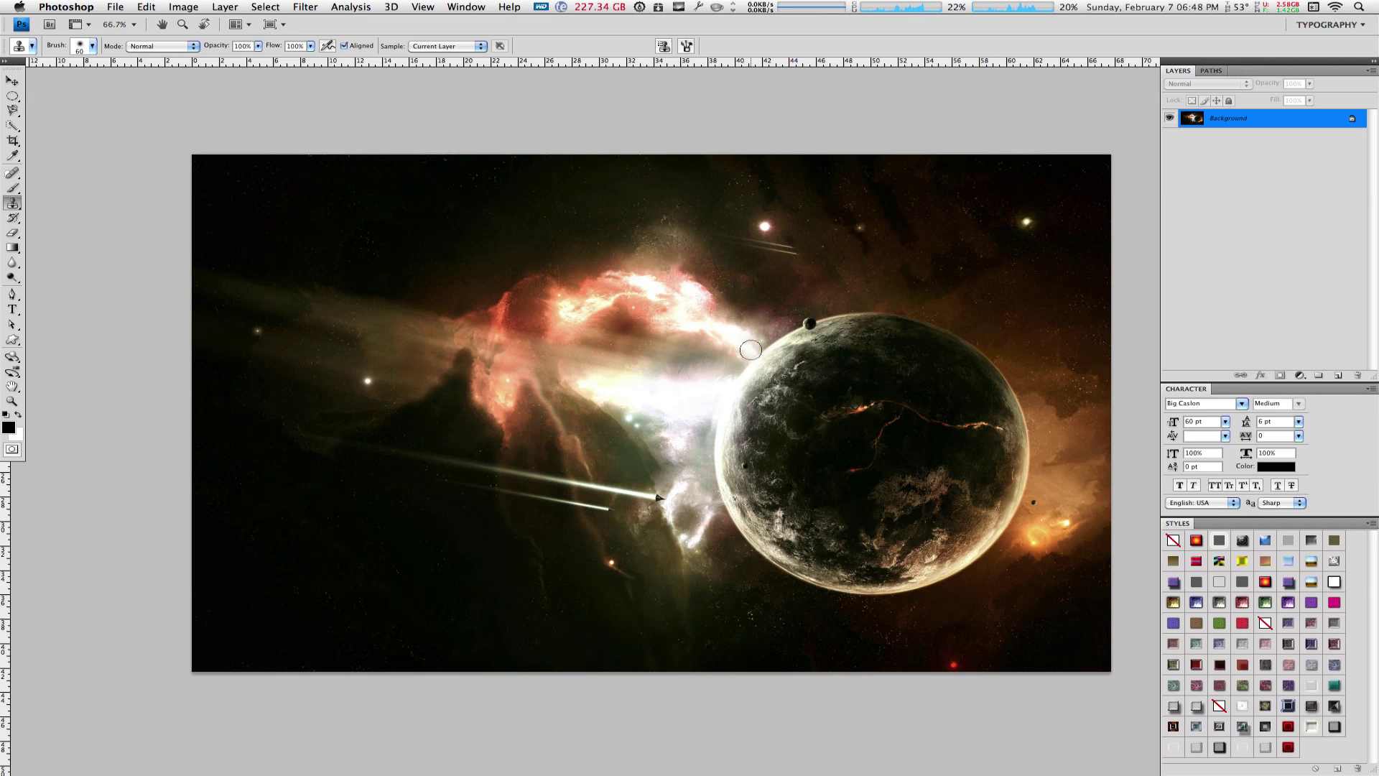
{"action": "scroll", "coordinate": [751, 350], "scroll_direction": "up", "scroll_amount": 3}
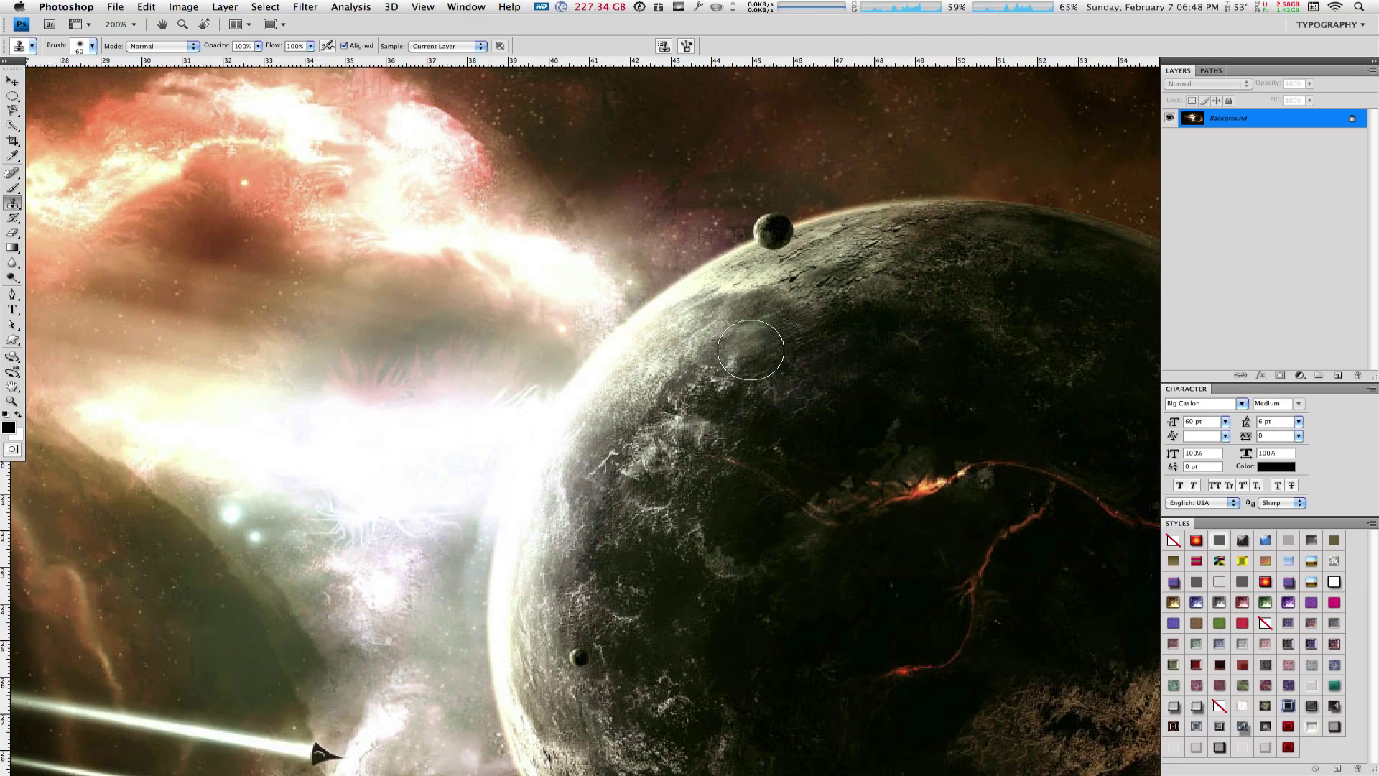
{"action": "scroll", "coordinate": [751, 349], "scroll_direction": "down", "scroll_amount": 2}
{"action": "scroll", "coordinate": [677, 308], "scroll_direction": "up", "scroll_amount": 4}
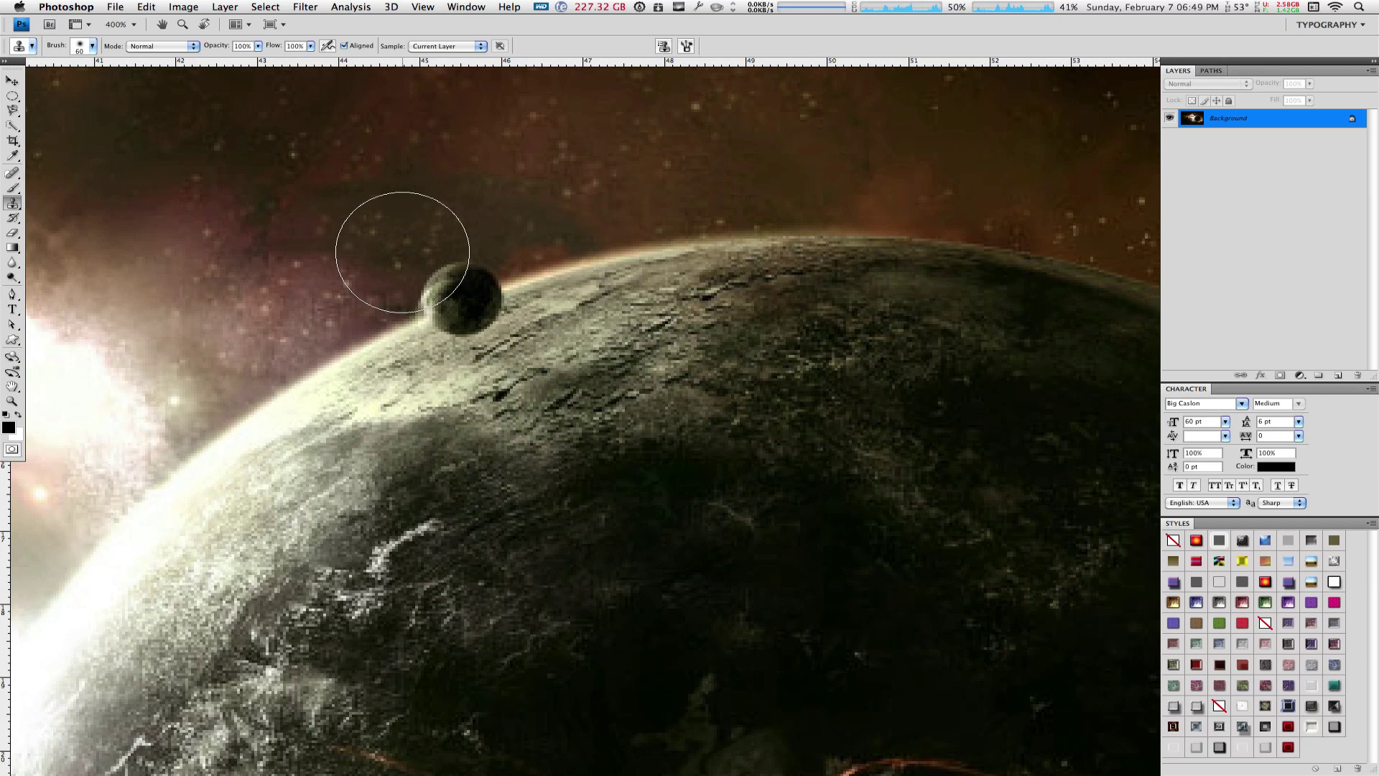
{"action": "left_click", "coordinate": [92, 46]}
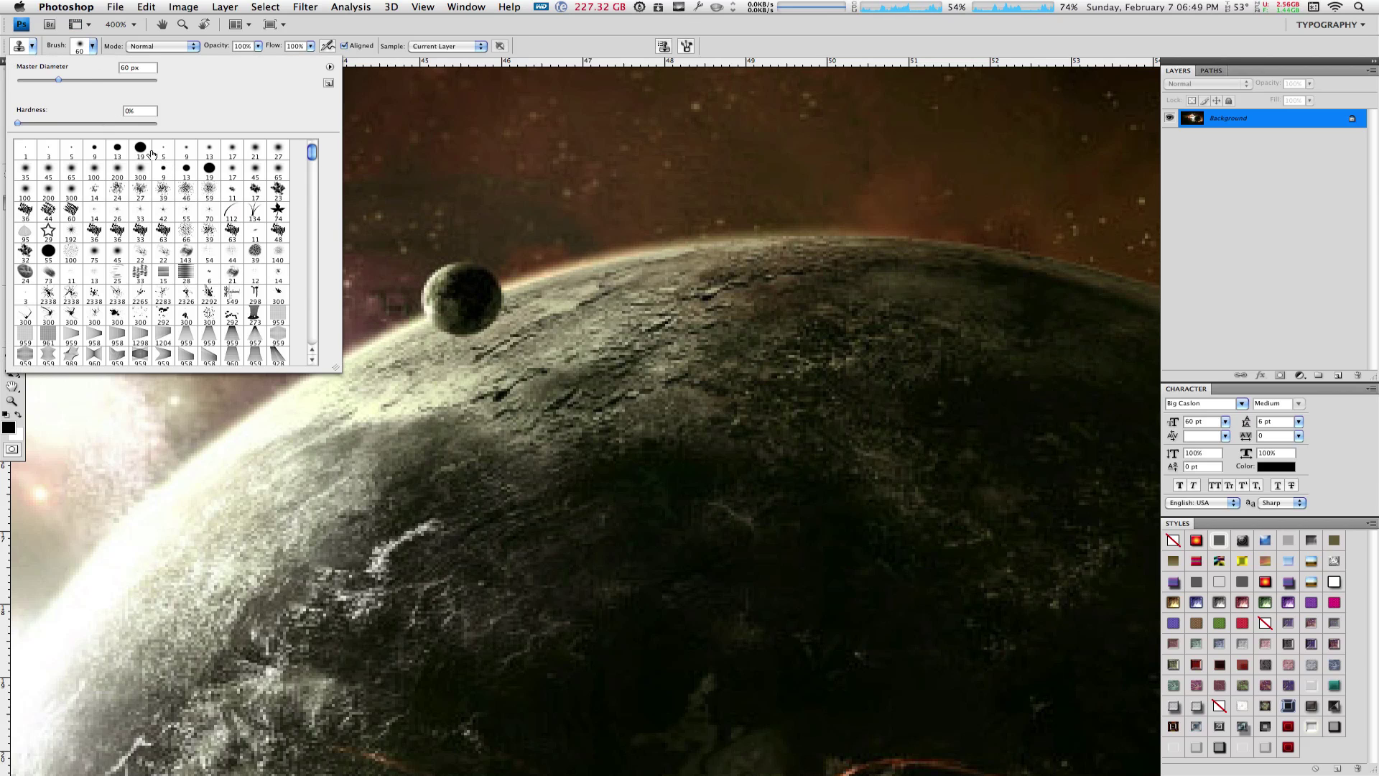
{"action": "left_click", "coordinate": [152, 154]}
{"action": "left_click", "coordinate": [139, 148]}
{"action": "left_click", "coordinate": [92, 48]}
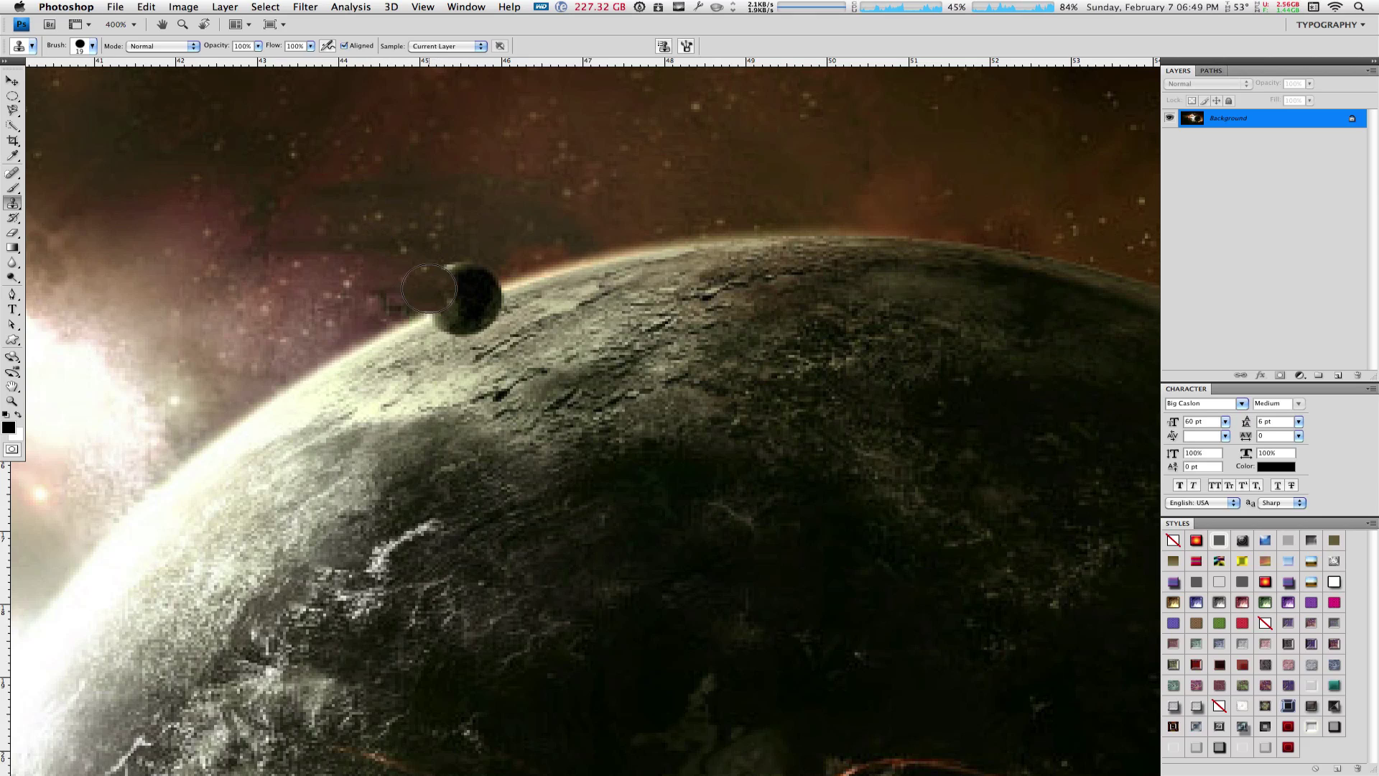
Clone adjacent sky over the moon's upper part and the large planet's surface over its lower part
{"action": "left_click", "coordinate": [396, 276], "text": "alt"}
{"action": "left_click", "coordinate": [431, 291]}
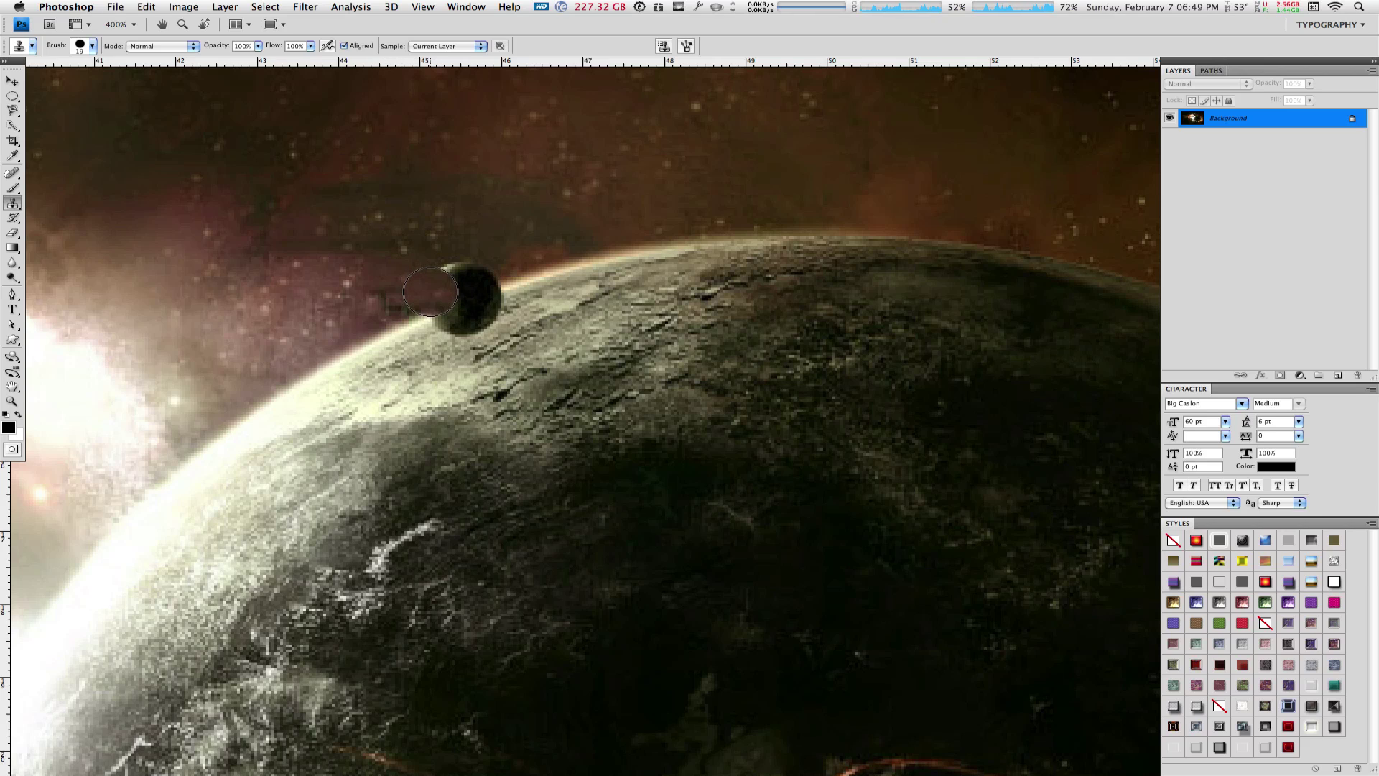
{"action": "left_click_drag", "start_coordinate": [429, 287], "coordinate": [477, 269]}
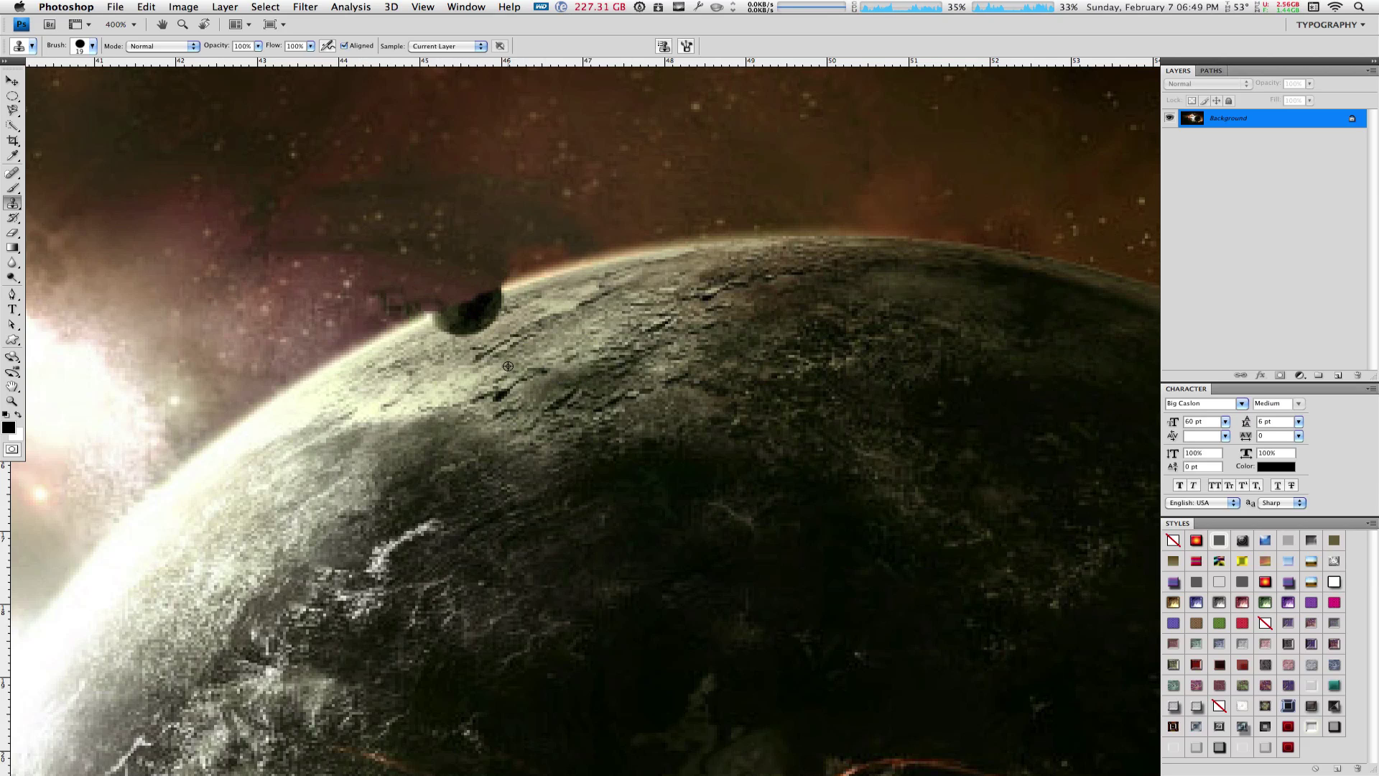
{"action": "left_click", "coordinate": [434, 356], "text": "alt"}
{"action": "mouse_move", "coordinate": [446, 324]}
{"action": "left_mouse_down"}
{"action": "mouse_move", "coordinate": [478, 309]}
{"action": "mouse_move", "coordinate": [463, 335]}
{"action": "mouse_move", "coordinate": [462, 317]}
{"action": "mouse_move", "coordinate": [510, 317]}
{"action": "left_mouse_up"}
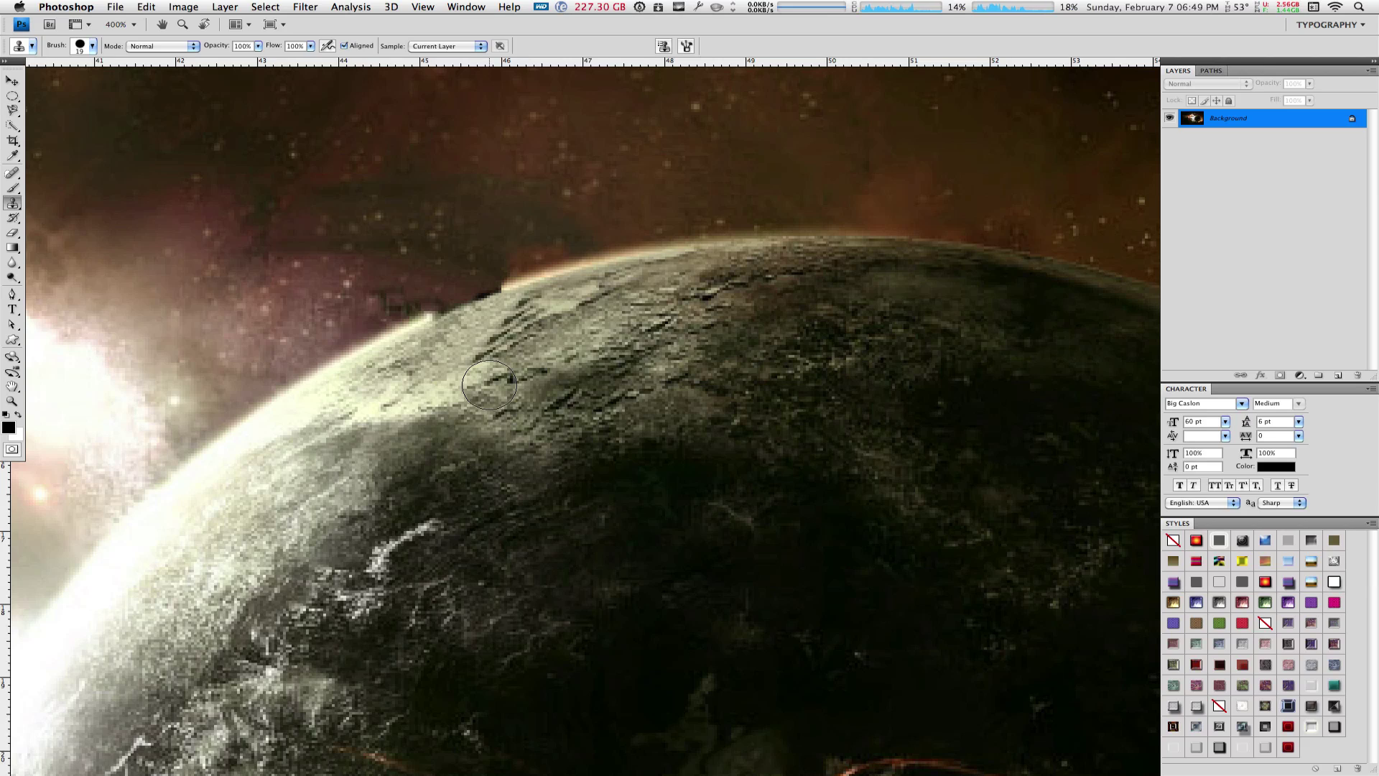
Rebuild the large planet's glowing rim across the removed moon by cloning the intact edge from both sides
{"action": "left_click", "coordinate": [410, 327], "text": "alt"}
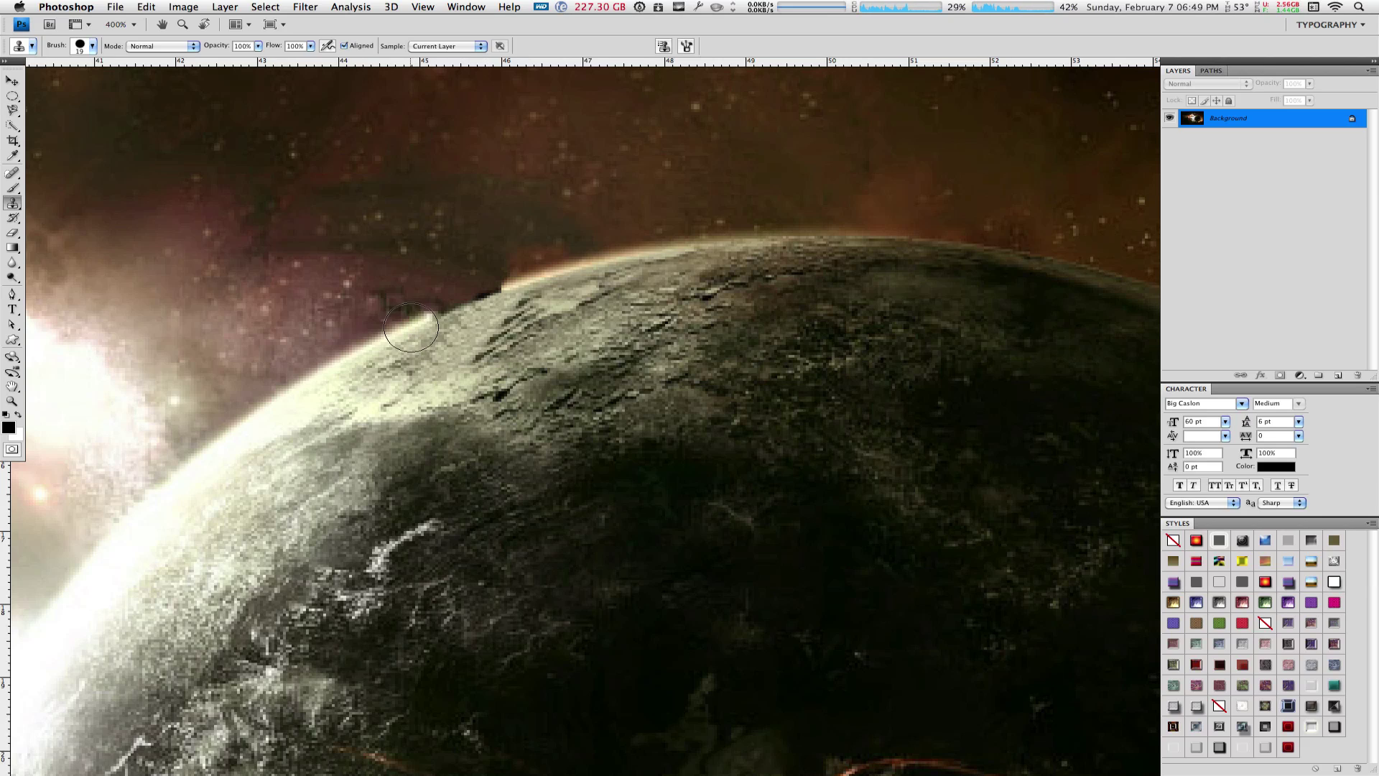
{"action": "left_click_drag", "start_coordinate": [447, 314], "coordinate": [489, 296]}
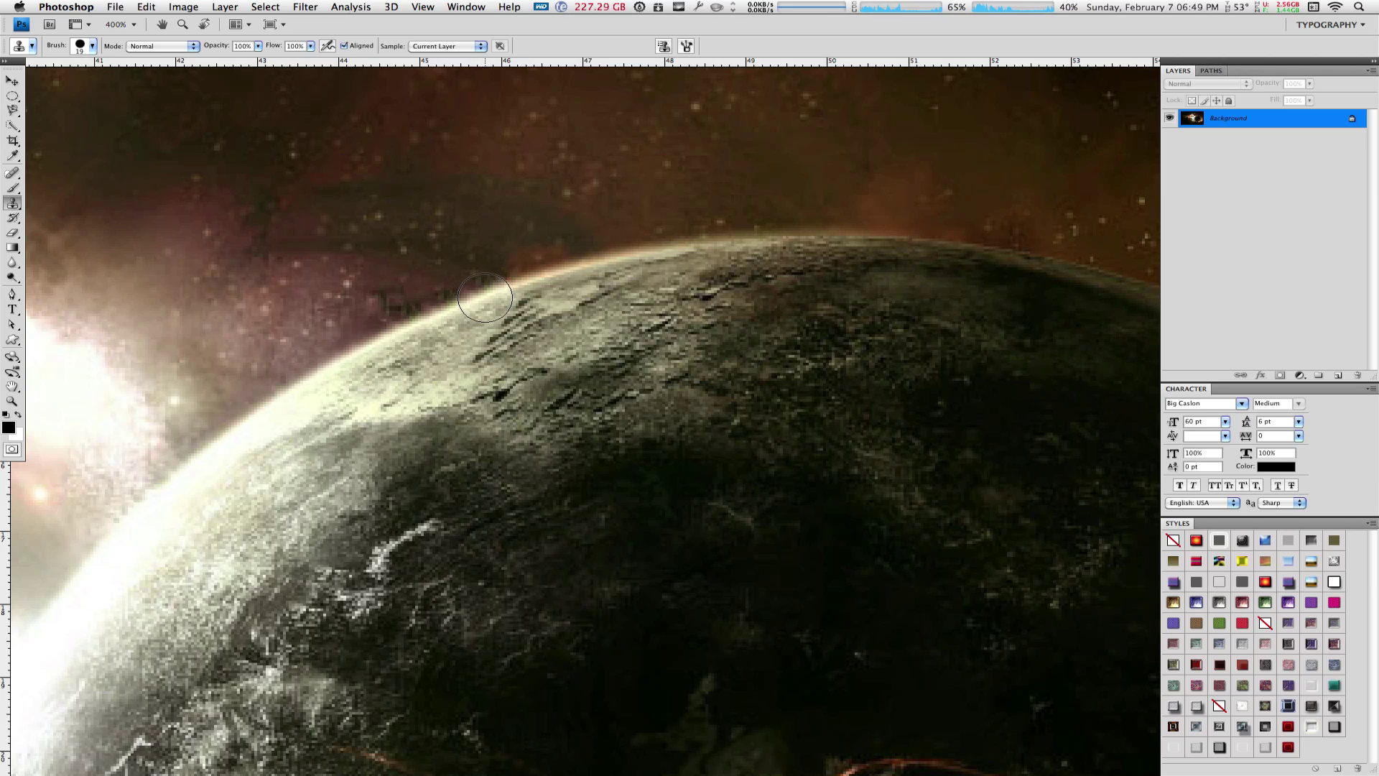
{"action": "left_click", "coordinate": [544, 277], "text": "alt"}
{"action": "left_click_drag", "start_coordinate": [516, 288], "coordinate": [535, 286]}
Reduce the clone brush to 8 px and smooth the remaining uneven spot on the large planet's rebuilt rim
{"action": "key", "text": "bracketleft"}
{"action": "key", "text": "bracketleft"}
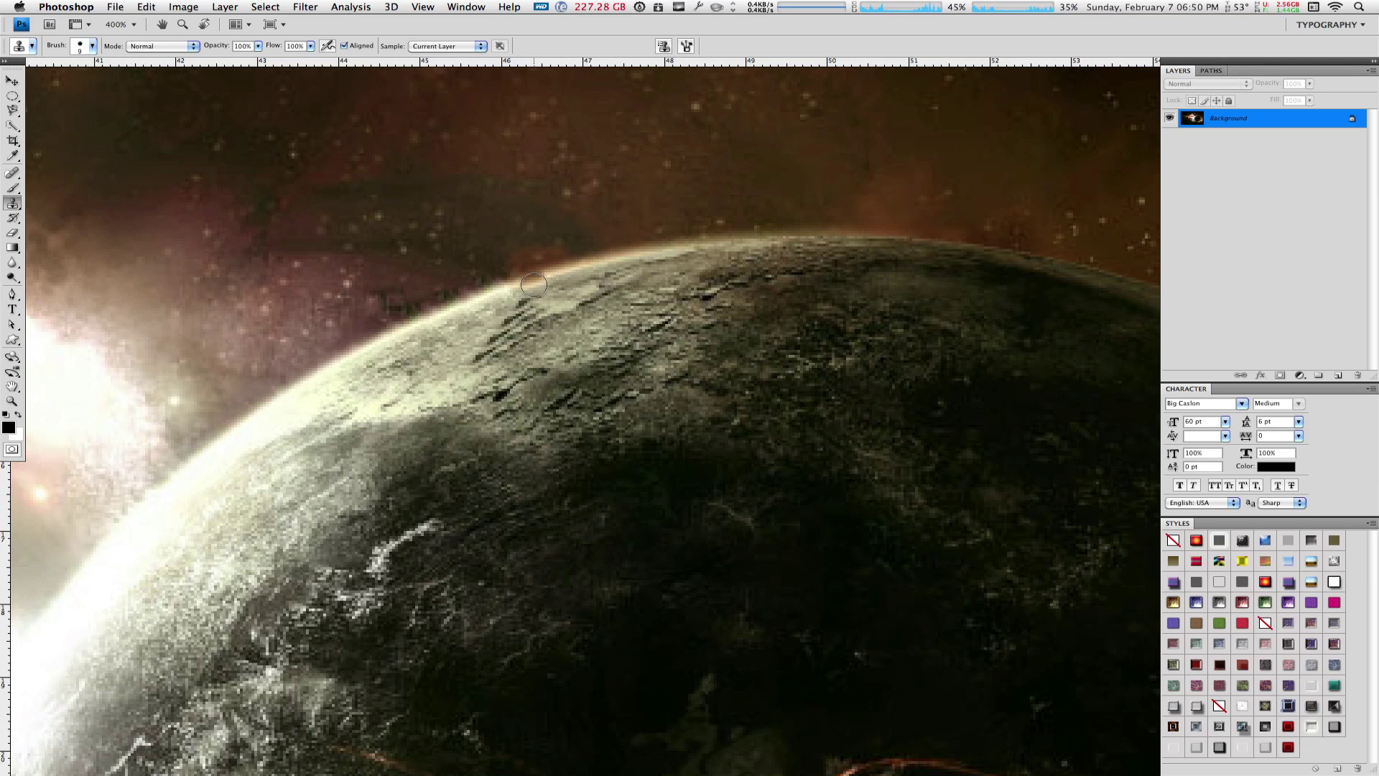
{"action": "key", "text": "bracketleft"}
{"action": "left_click", "coordinate": [527, 281], "text": "alt"}
{"action": "left_click_drag", "start_coordinate": [522, 284], "coordinate": [506, 290]}
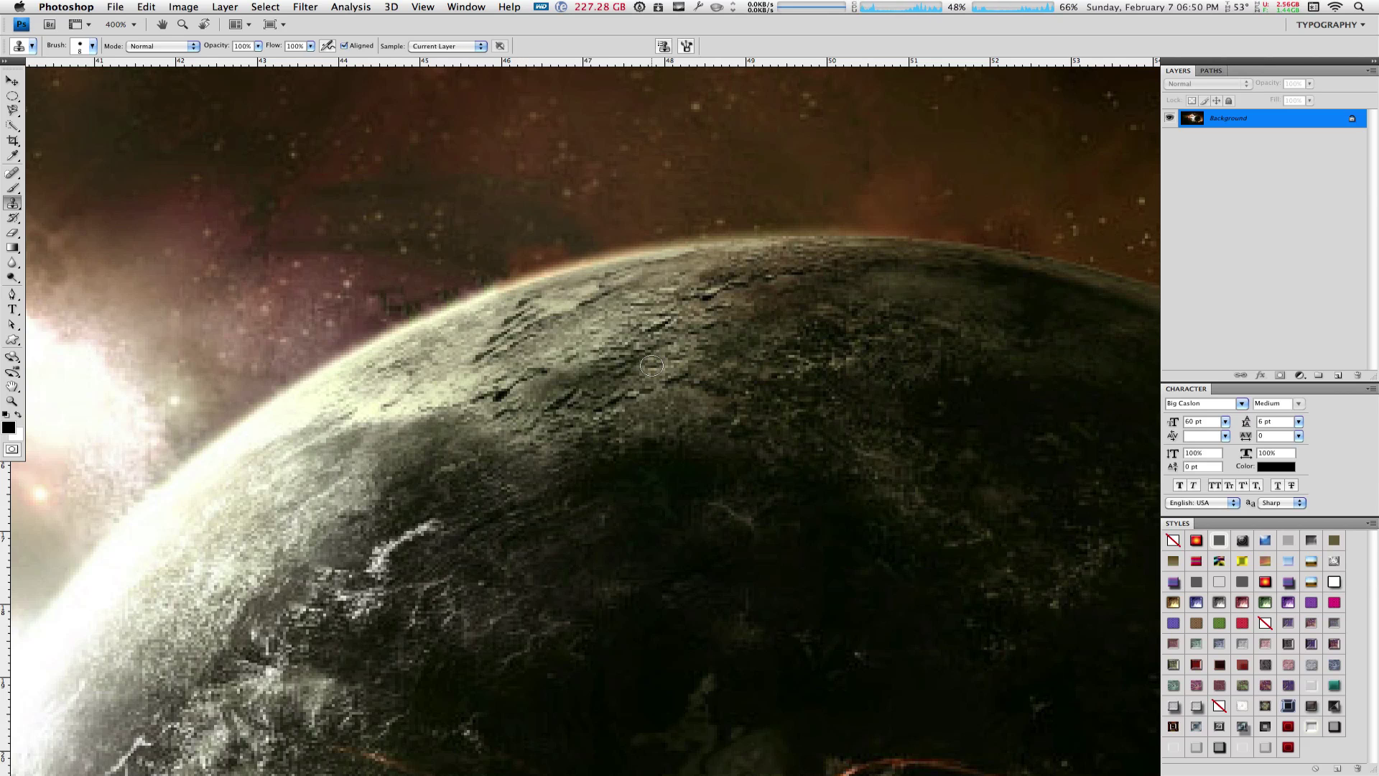
{"action": "key", "text": "super+minus"}
{"action": "key", "text": "super+minus"}
{"action": "key", "text": "super+minus"}
{"action": "key", "text": "super+minus"}
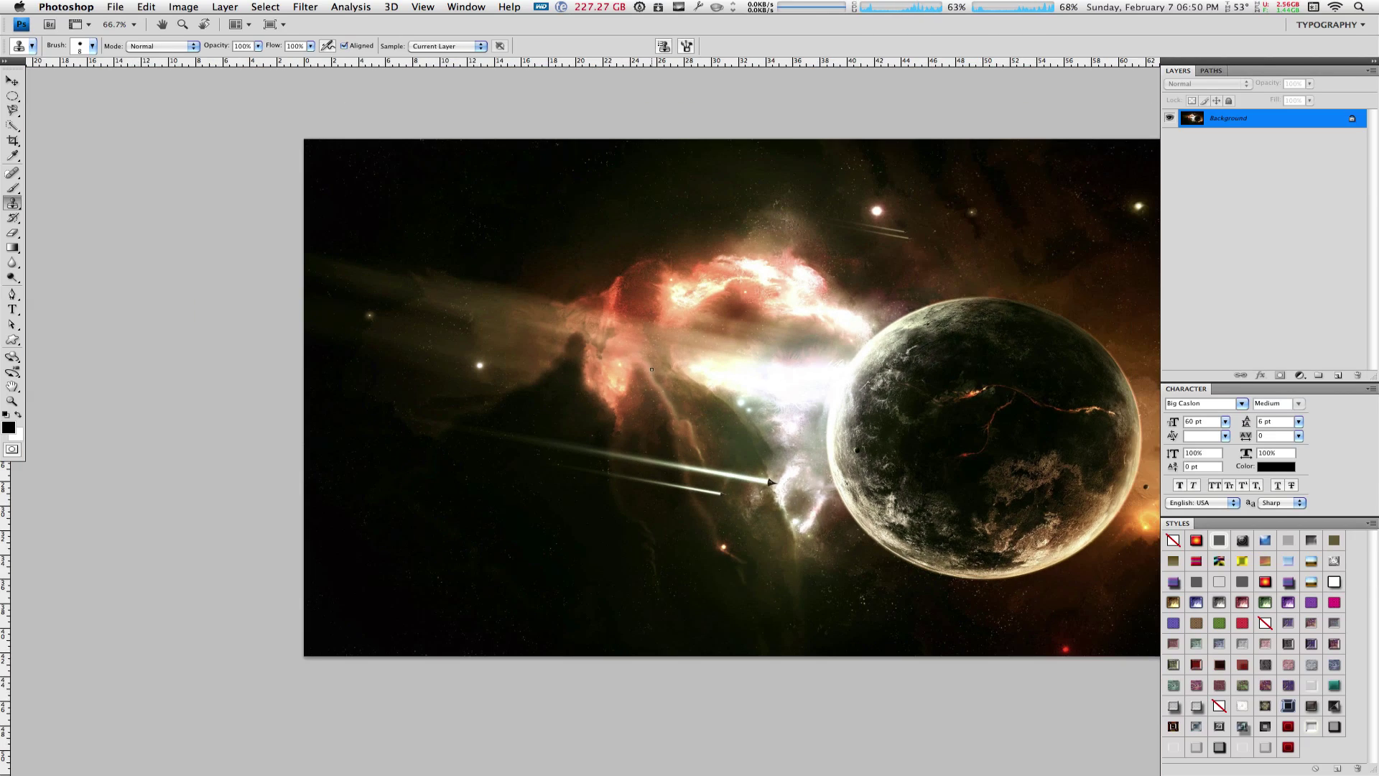